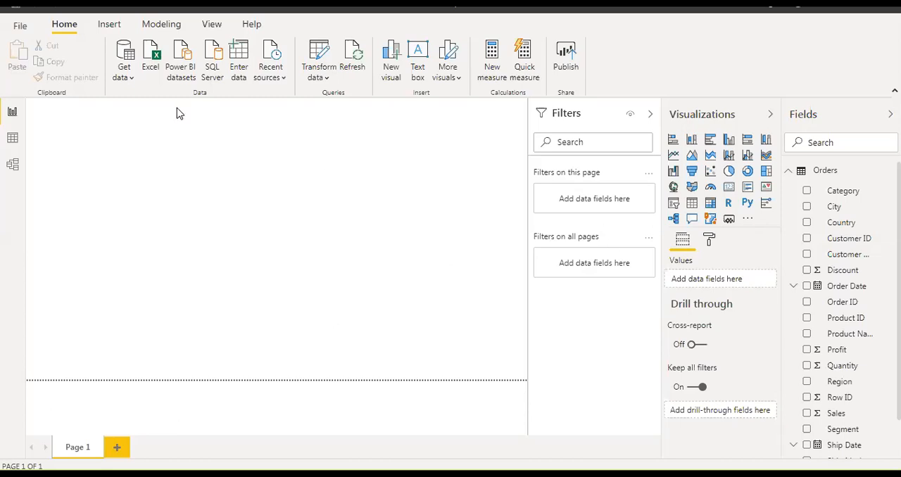
Create a new calculated table and name it Date Table in its formula.
click(161, 26)
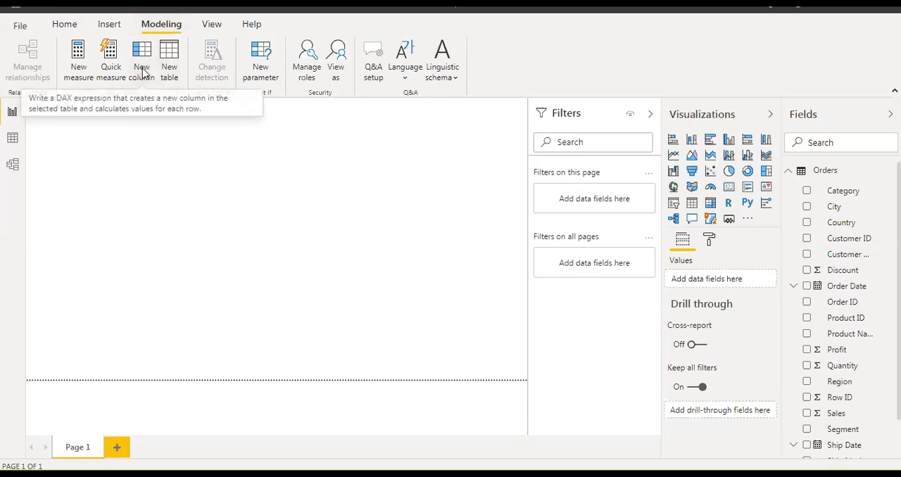
click(170, 70)
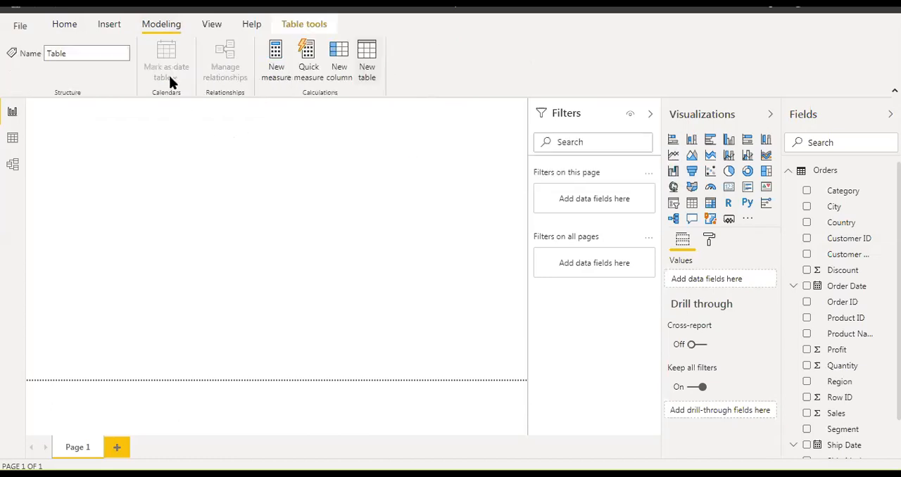
click(150, 111)
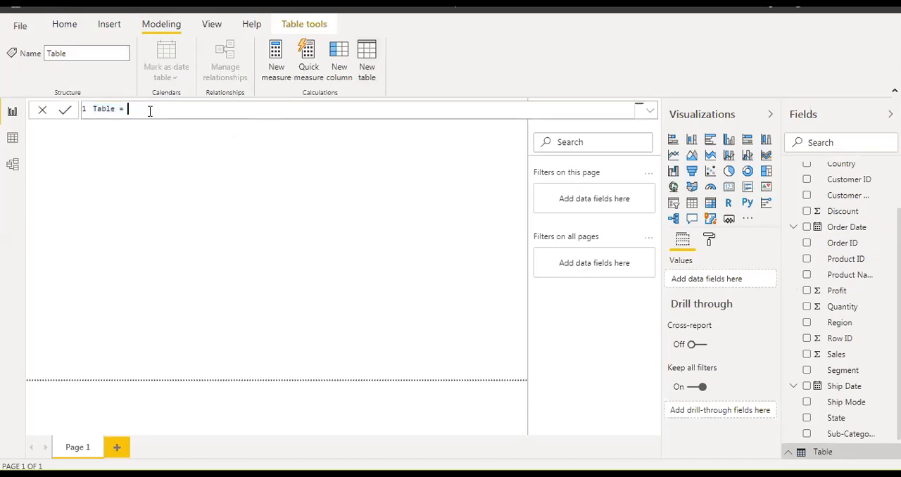
double_click(105, 109)
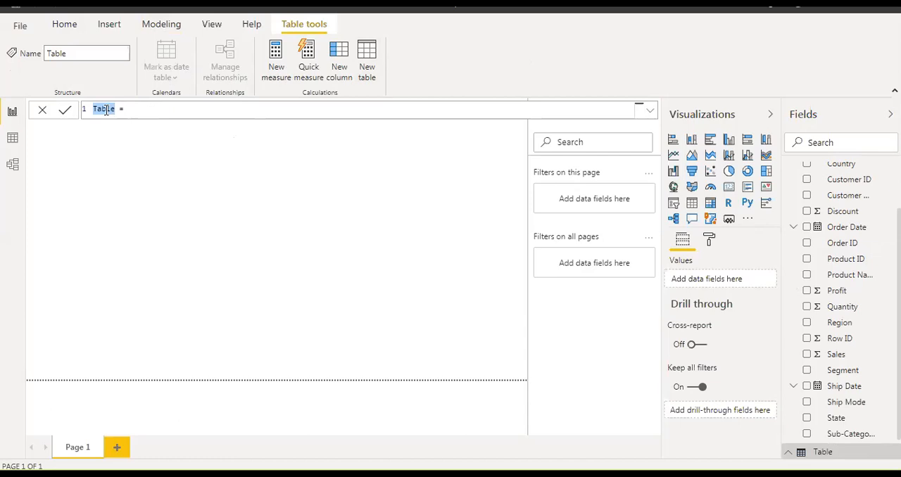
text(Date table)
click(118, 108)
key(BackSpace)
text(T)
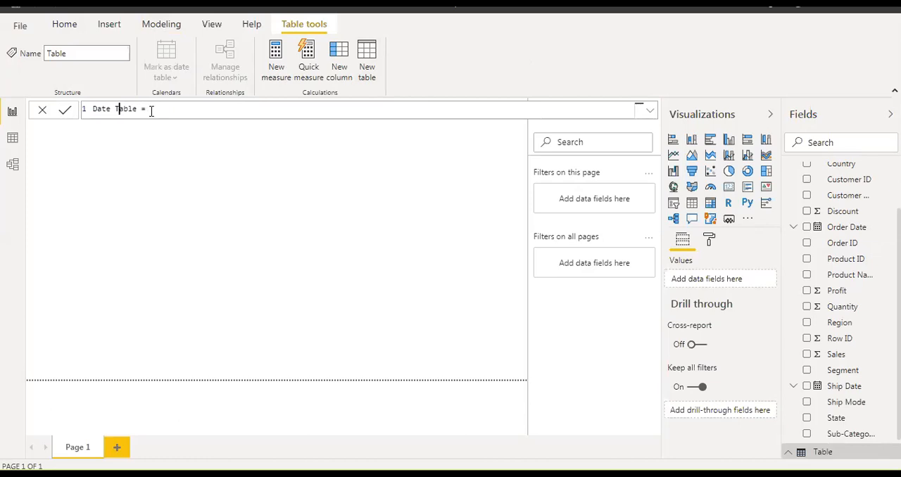
text(Cal)
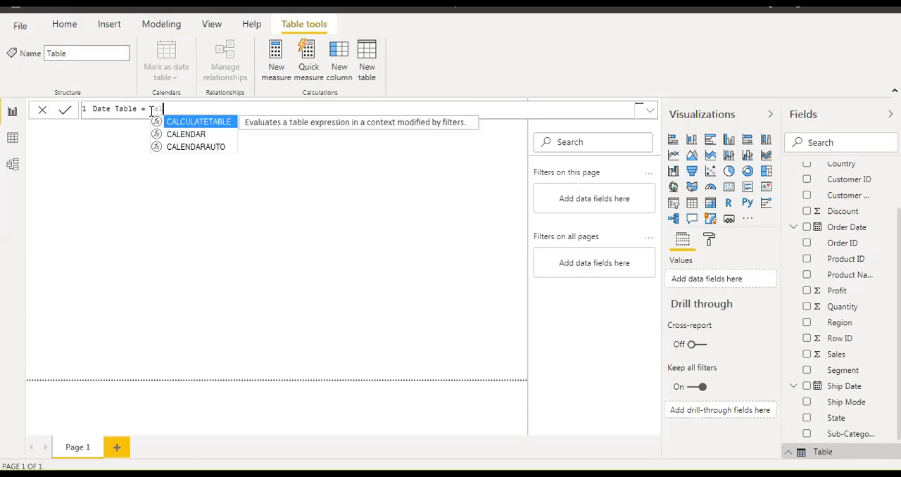
Begin the Date Table formula with the CALENDAR function, using date(2020,01,01) as the start date.
key(Down)
key(Tab)
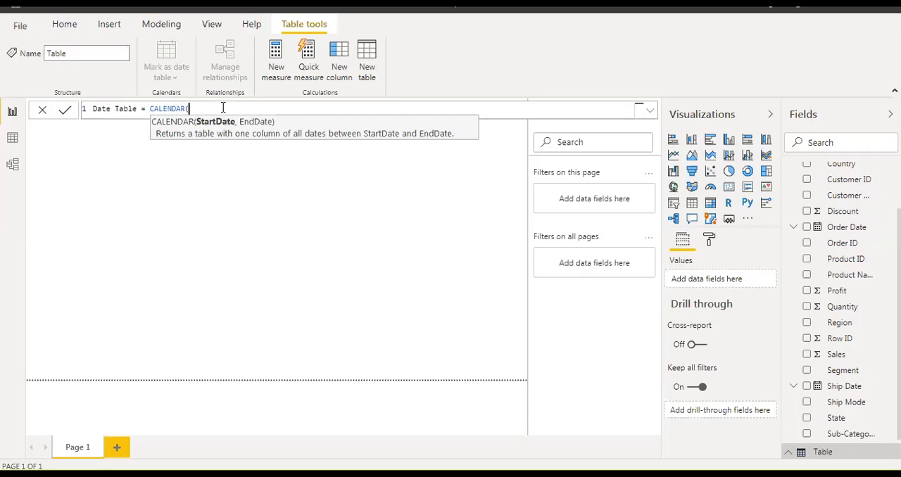
text(date()
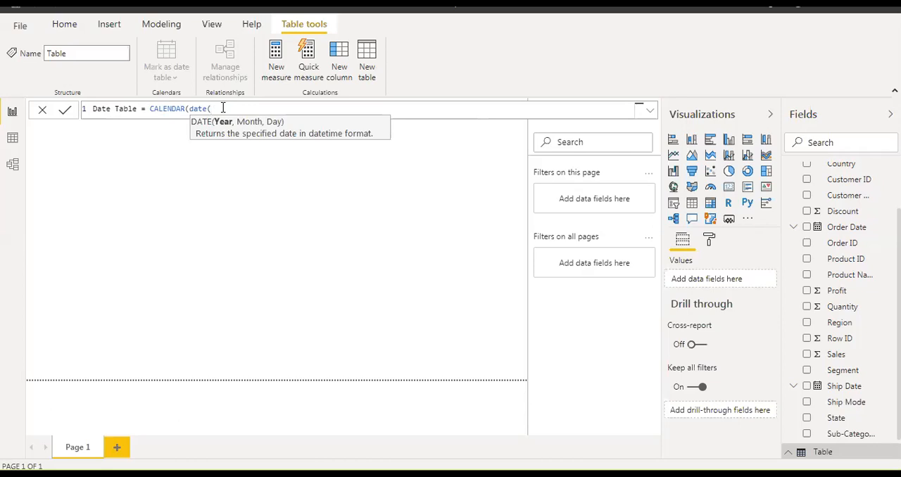
click(759, 439)
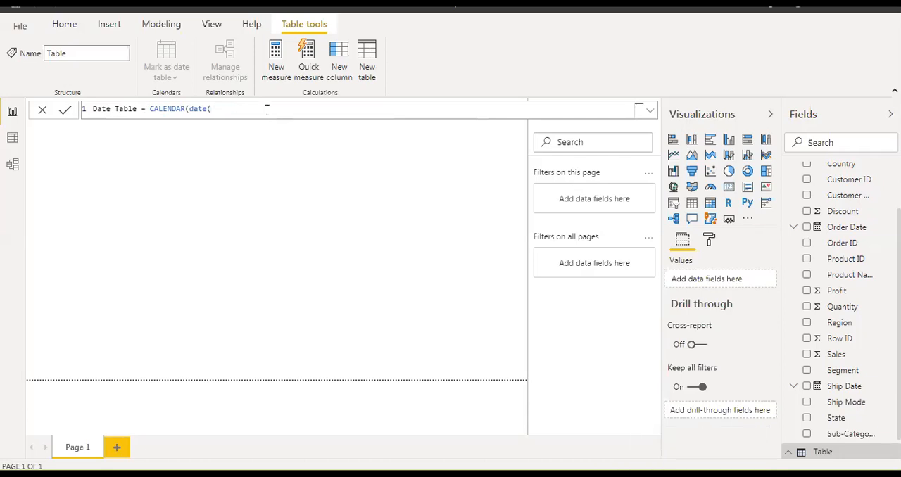
text(2)
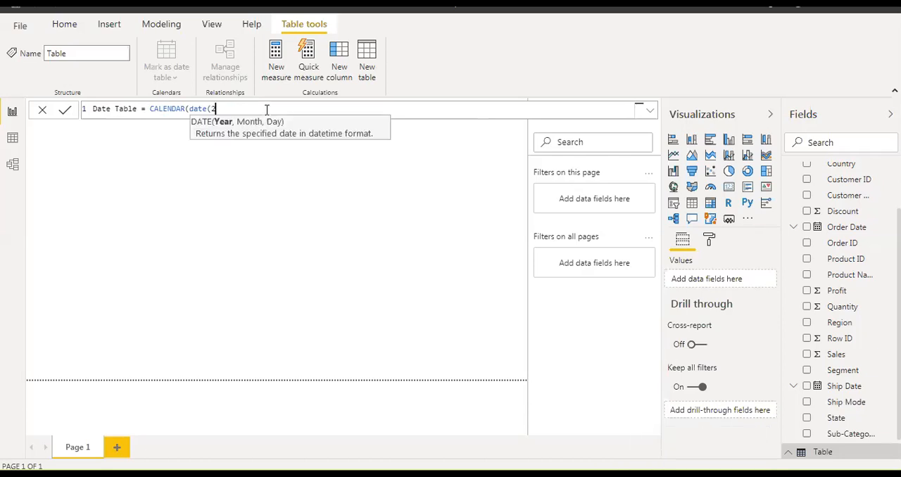
text(020,01,01),)
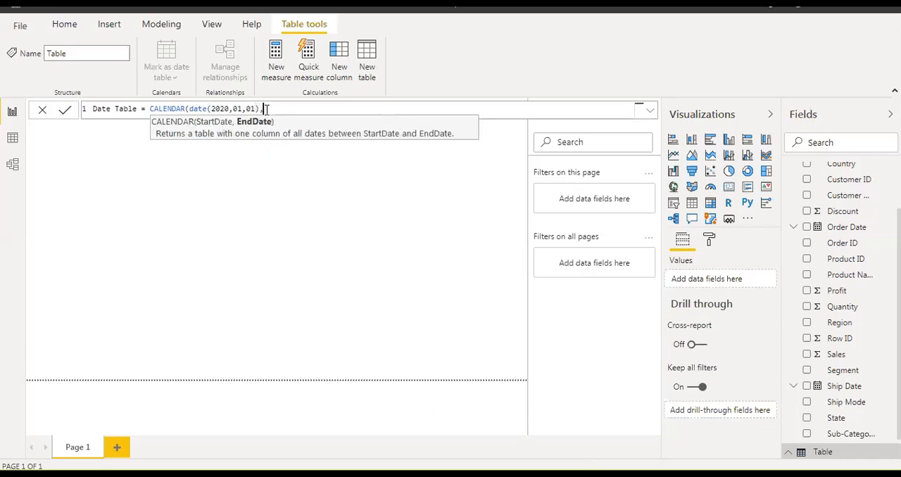
text(date(2020,)
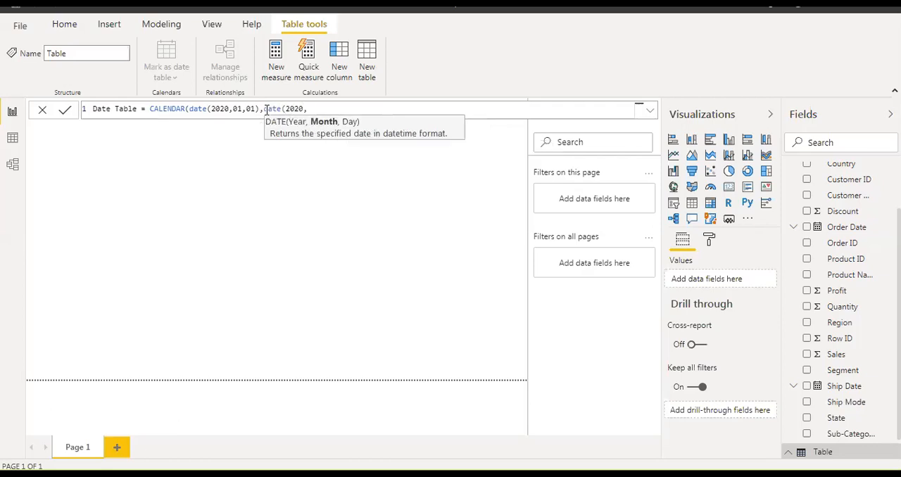
text(1)
text(2,)
text(01)
Enter date(2020,12,31) as the CALENDAR end date and commit the Date Table formula.
key(BackSpace)
key(BackSpace)
text(31))
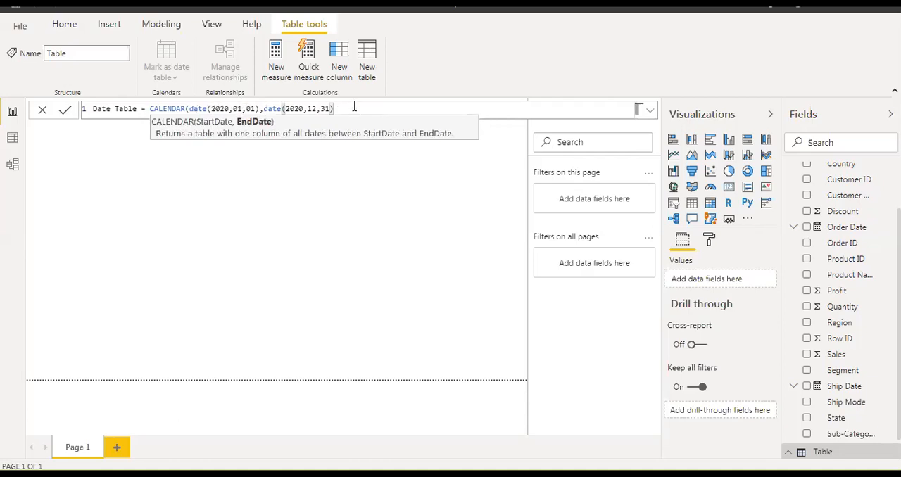
text())
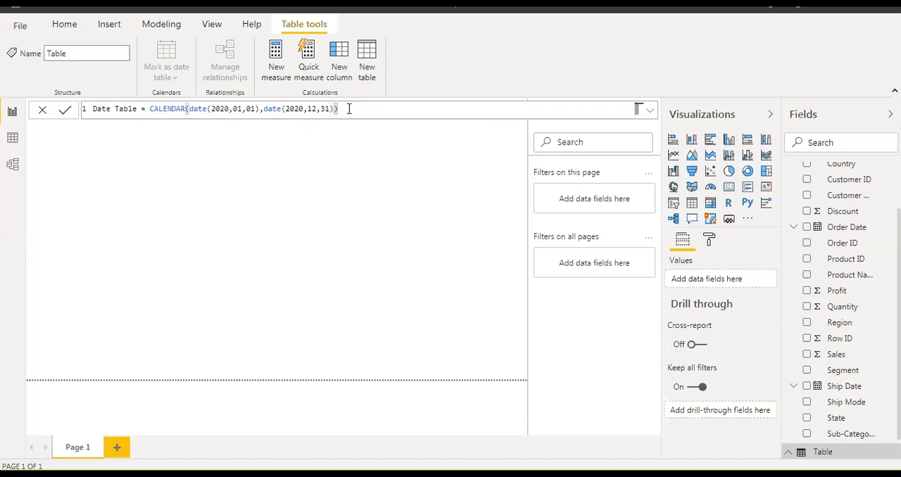
key(Return)
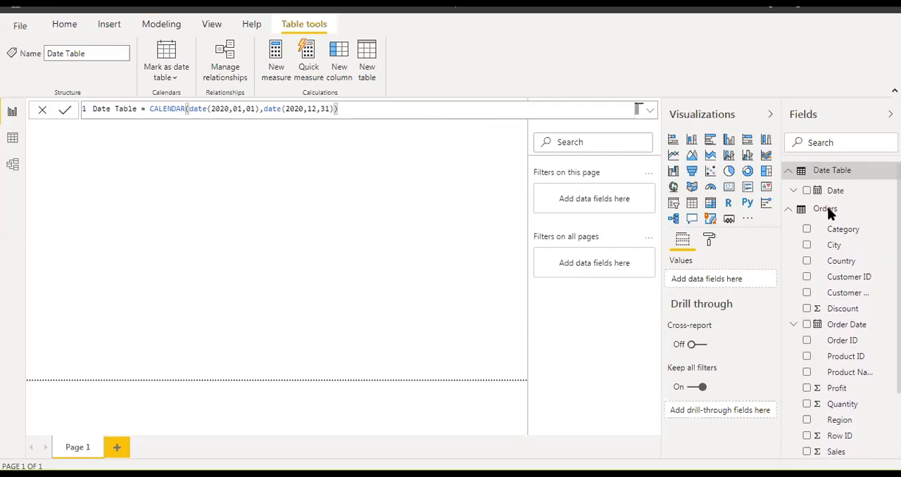
Add the Date field of Date Table to the report page as a table visual and enlarge it slightly.
click(789, 209)
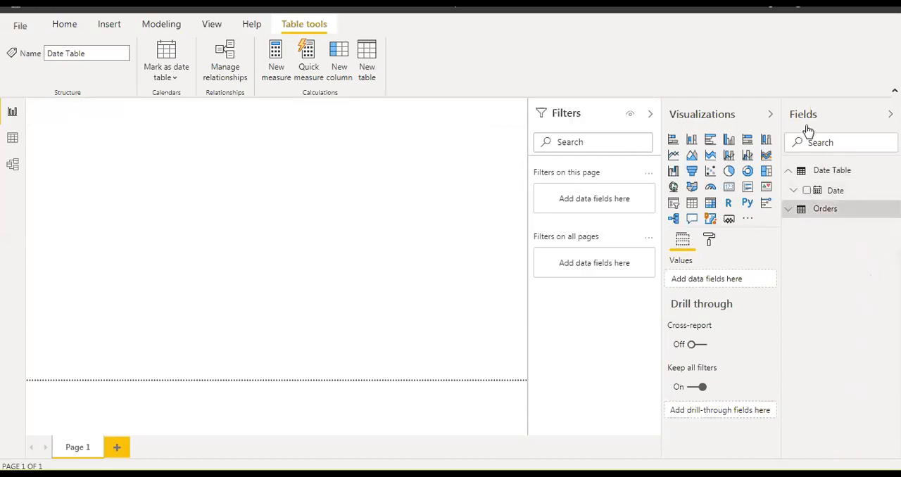
click(811, 174)
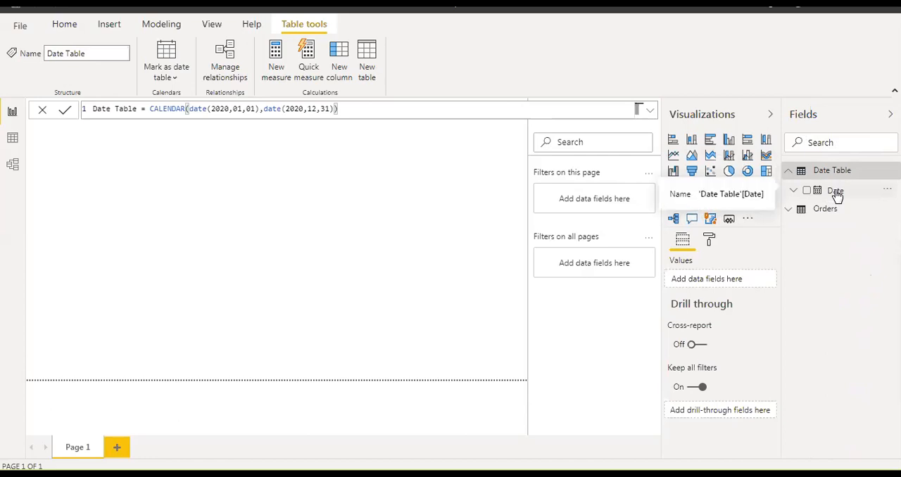
drag(837, 196, 191, 204)
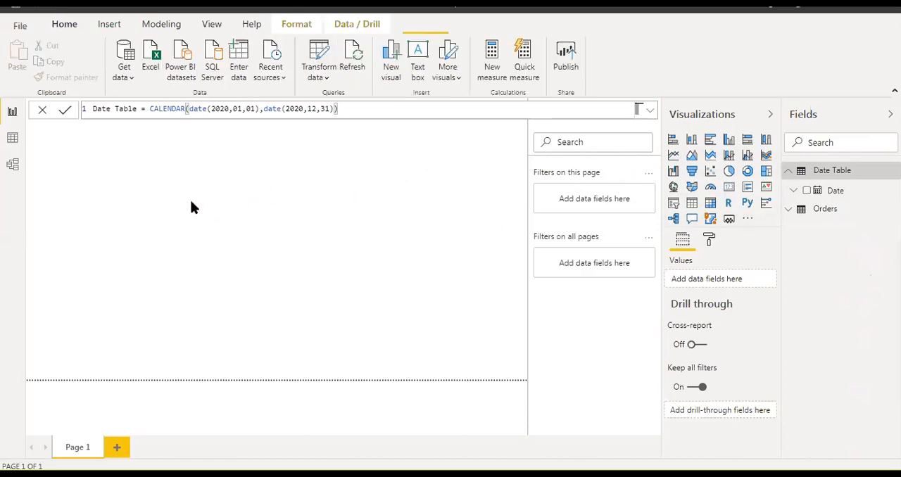
drag(252, 261, 389, 336)
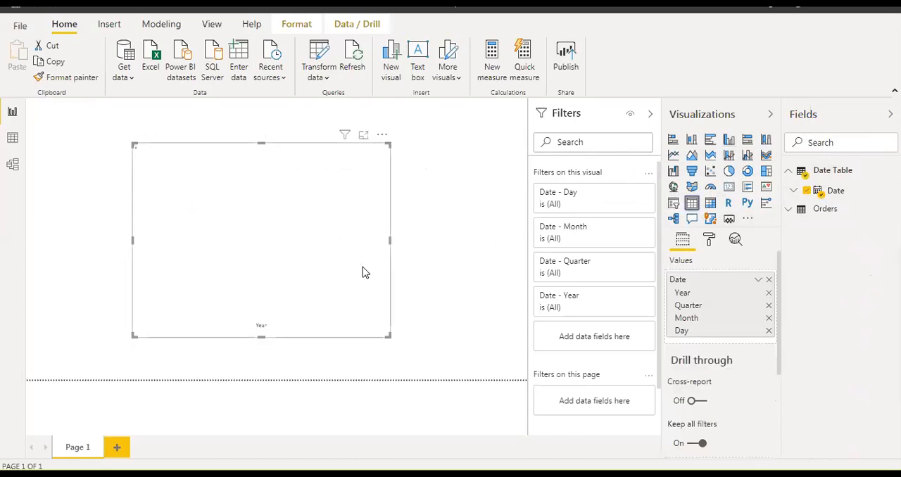
drag(388, 336, 395, 348)
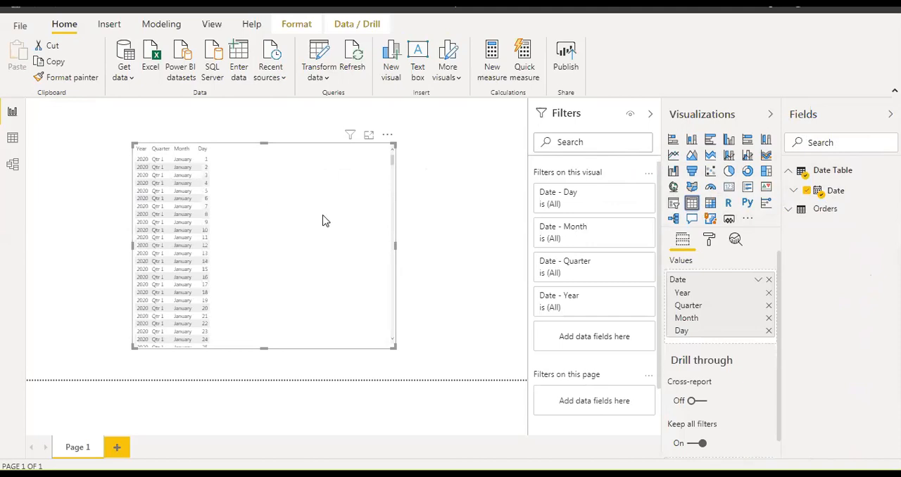
Remove the Year, Quarter and Month levels from the Date field in the table visual.
click(769, 295)
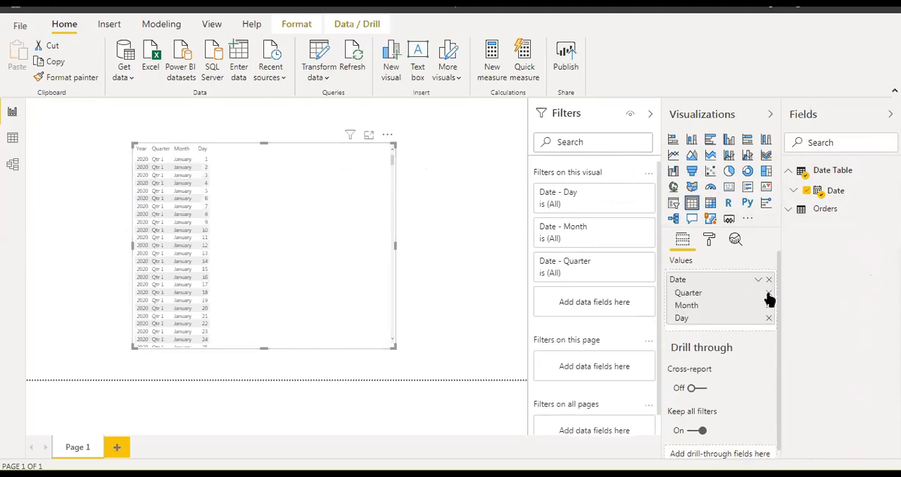
click(769, 293)
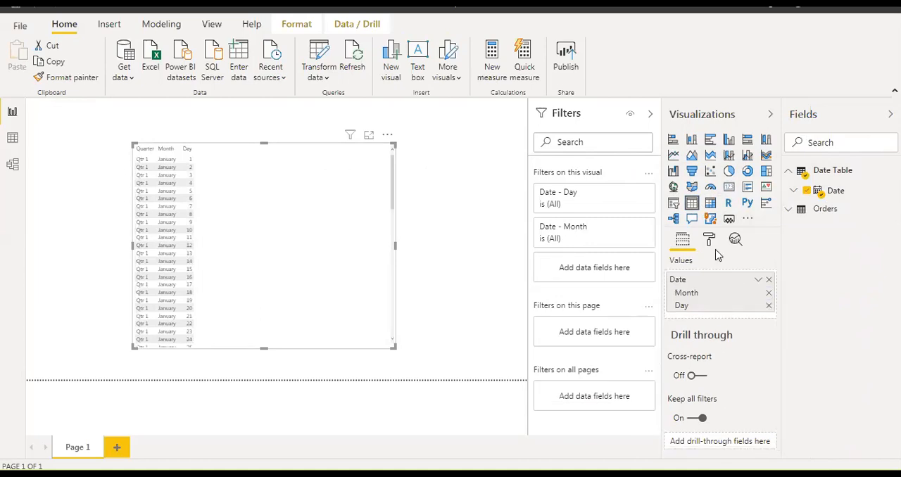
click(769, 294)
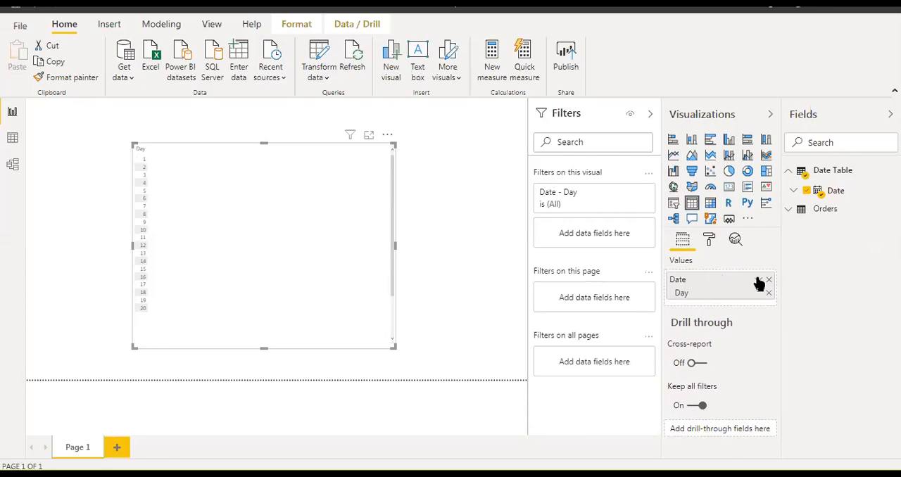
Switch the visual's Date field from Date Hierarchy to plain Date and widen the table visual.
click(758, 281)
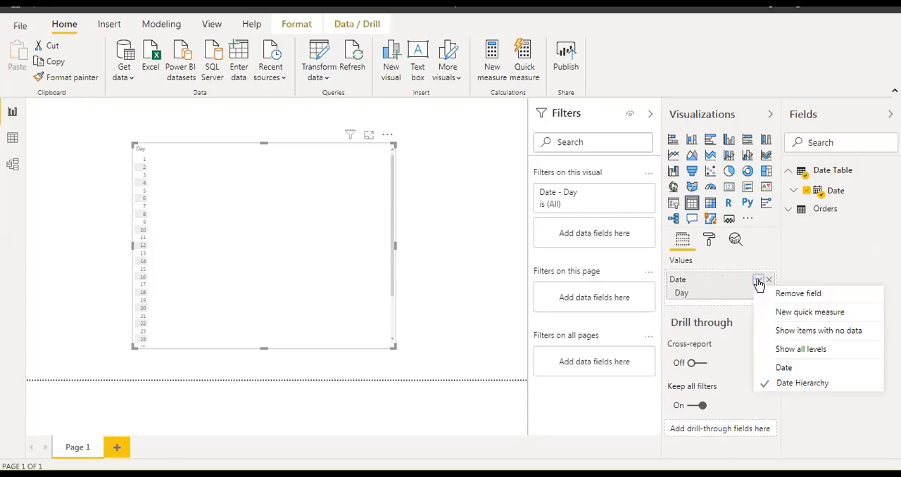
click(774, 370)
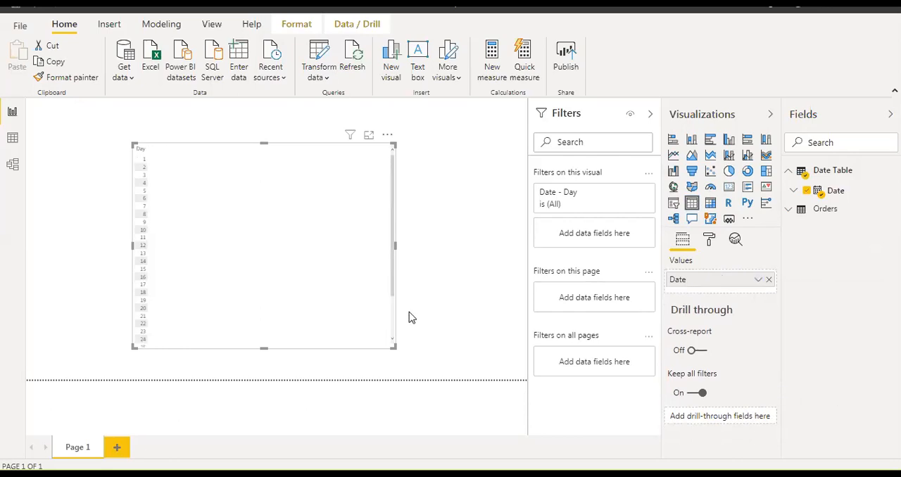
drag(393, 343, 432, 347)
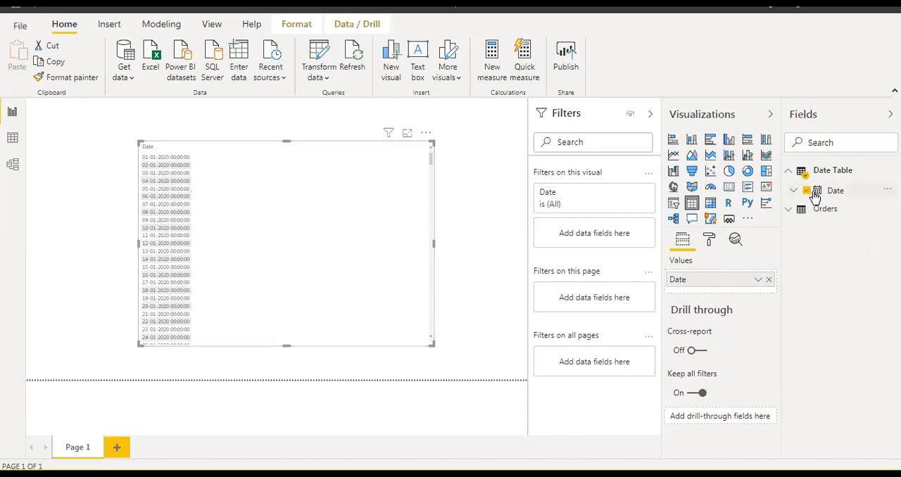
Format the Date column of Date Table as *14-03-2001 (dd-mm-yyyy) and set its data type to Date.
click(837, 194)
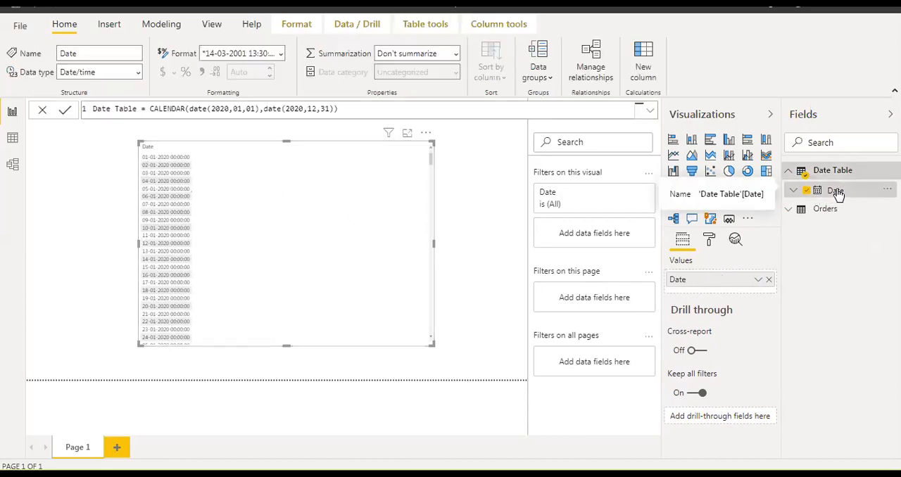
click(280, 55)
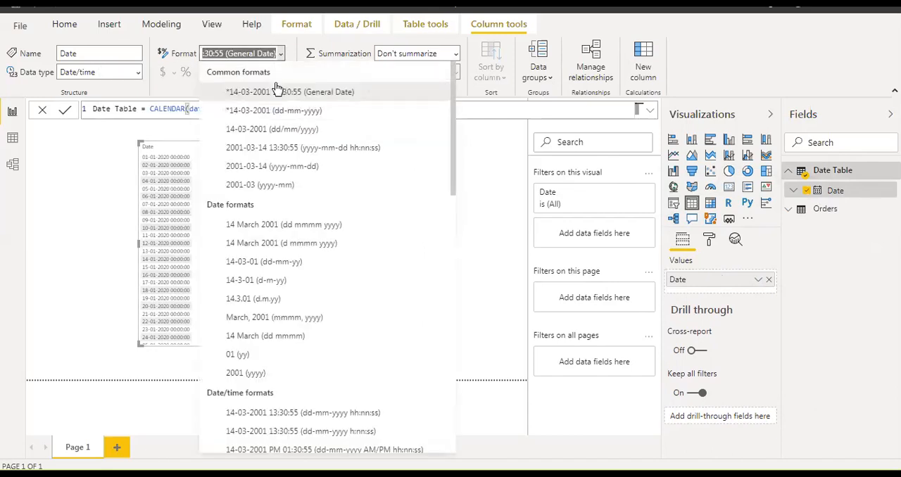
click(277, 111)
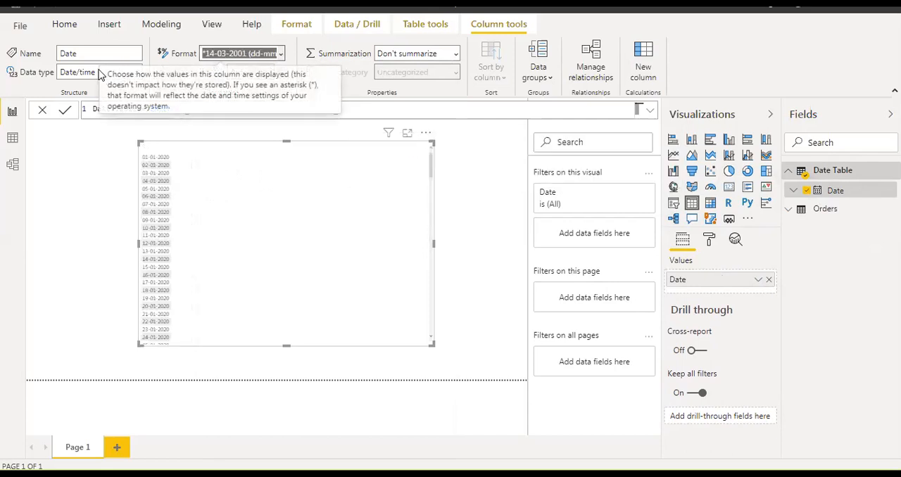
click(137, 73)
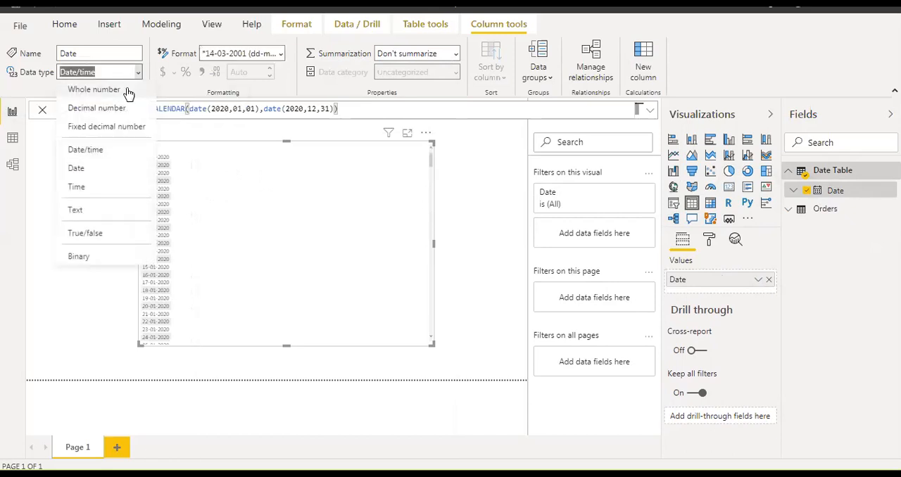
click(111, 169)
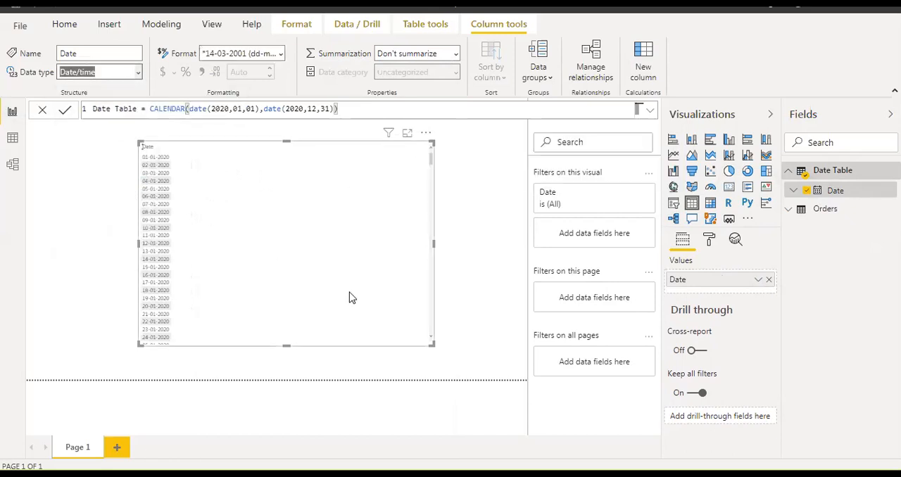
Narrow the table visual to fit its single Date column and reposition it on the page.
drag(432, 344, 257, 345)
drag(221, 232, 256, 230)
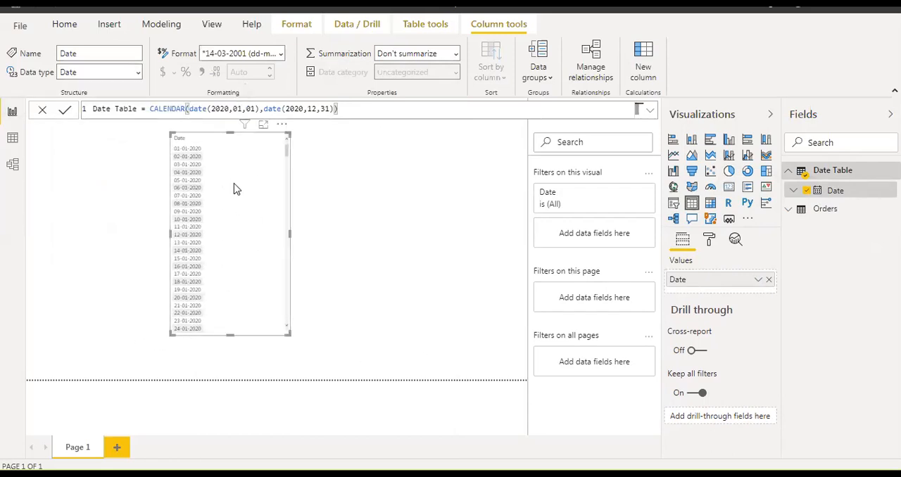